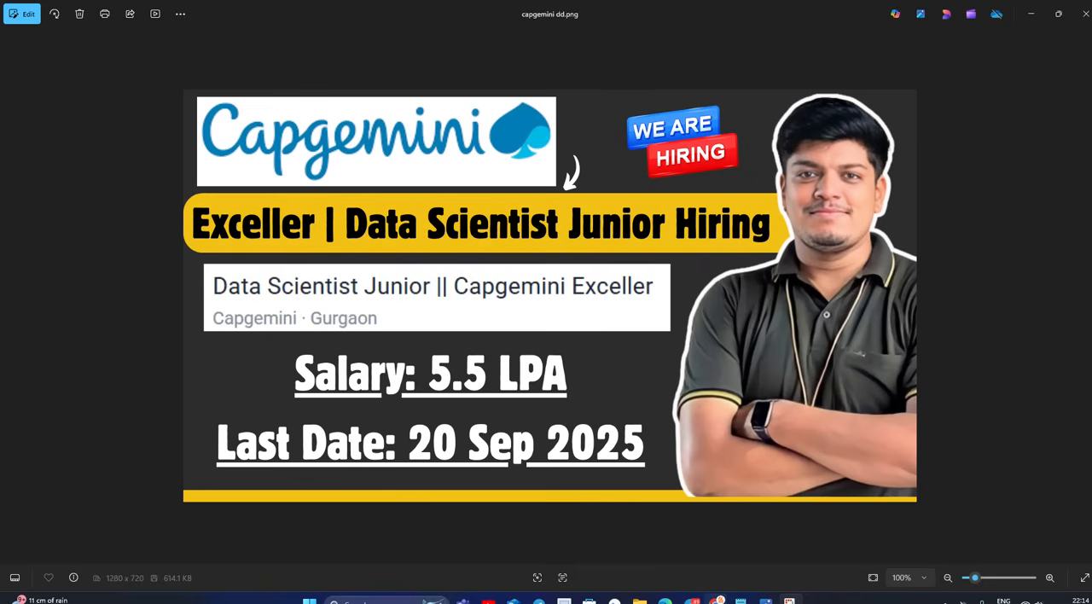
- Switch from the Photos hiring thumbnail back to the Chrome YouTube channel window
left_click(715, 599)
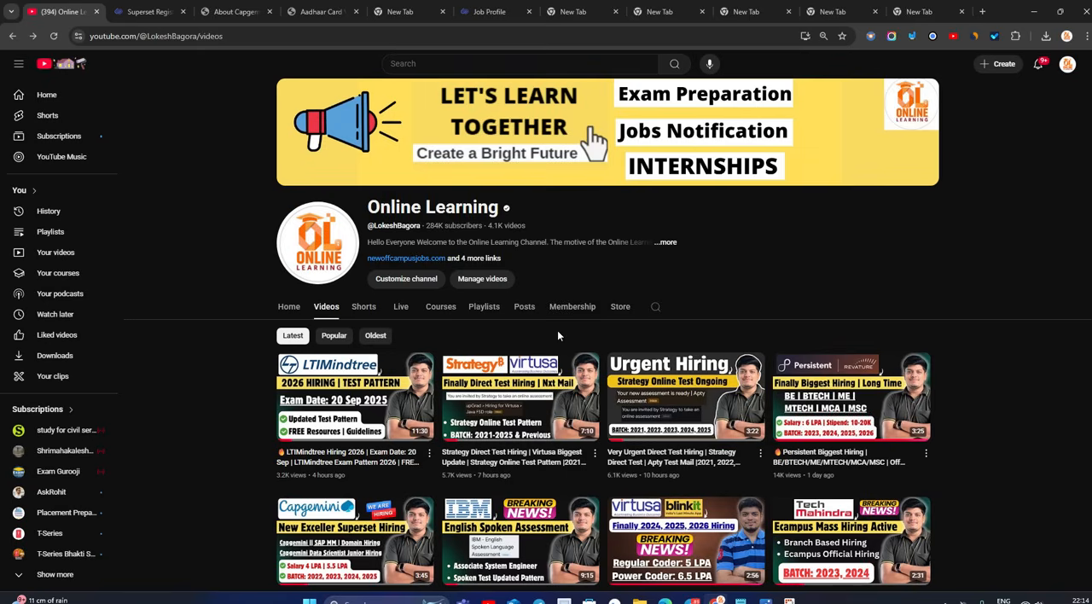
- Review the Capgemini SAP MM profile's eligibility criteria and expand its full job description
left_click_drag(489, 11, 403, 11)
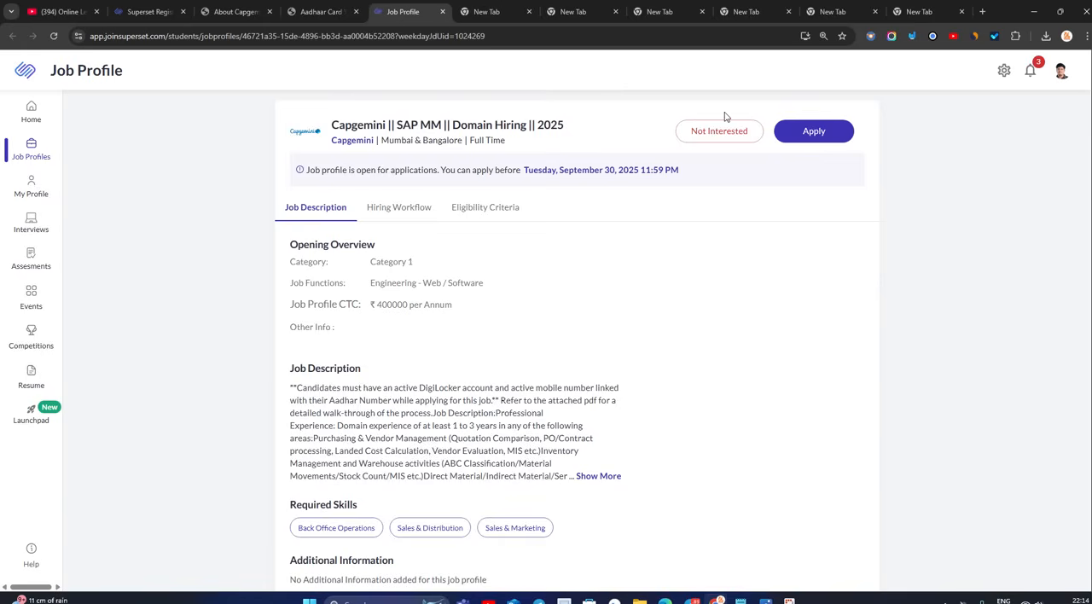
left_click(486, 210)
scroll(488, 214, "down", 1)
scroll(488, 214, "up", 1)
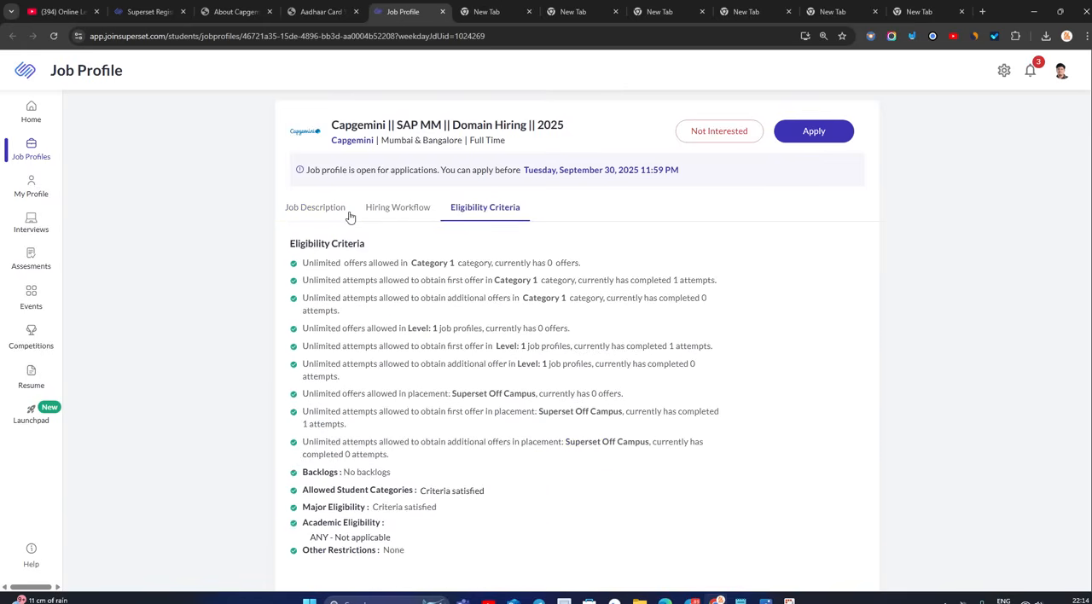
left_click(346, 208)
scroll(622, 385, "down", 2)
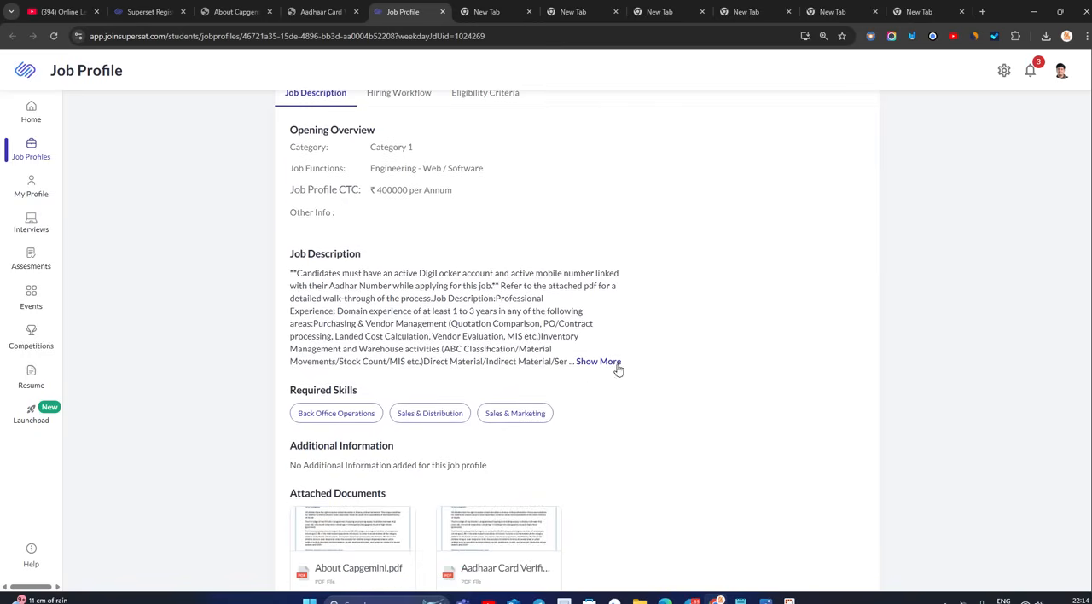
left_click(612, 363)
scroll(616, 367, "up", 2)
- Bring up the Data Scientist Junior || Capgemini Exceller registration page and highlight its title
left_click(145, 10)
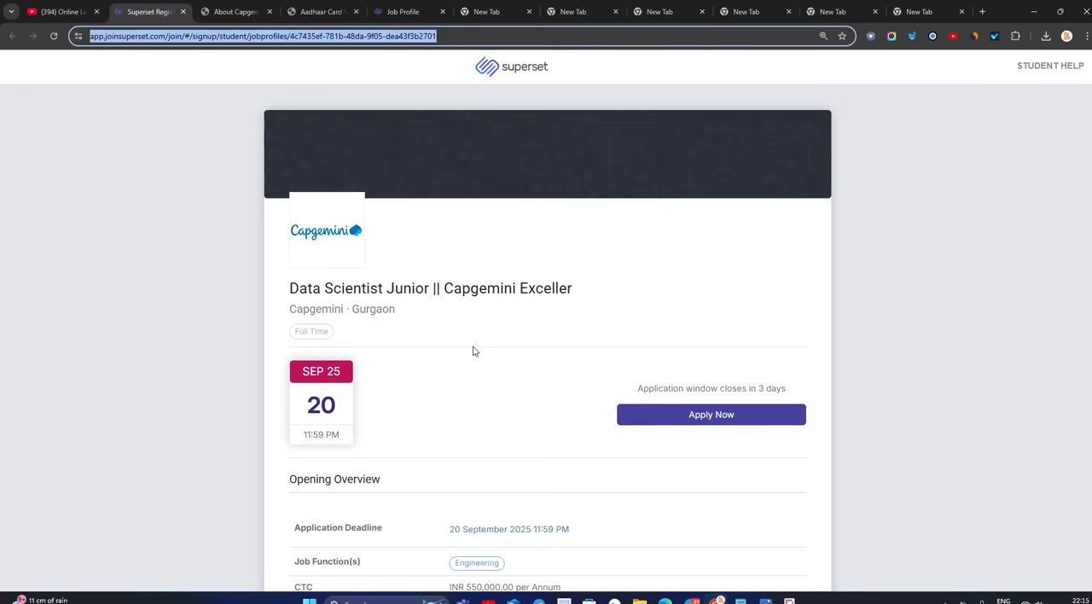
left_click_drag(268, 287, 620, 290)
left_click(620, 290)
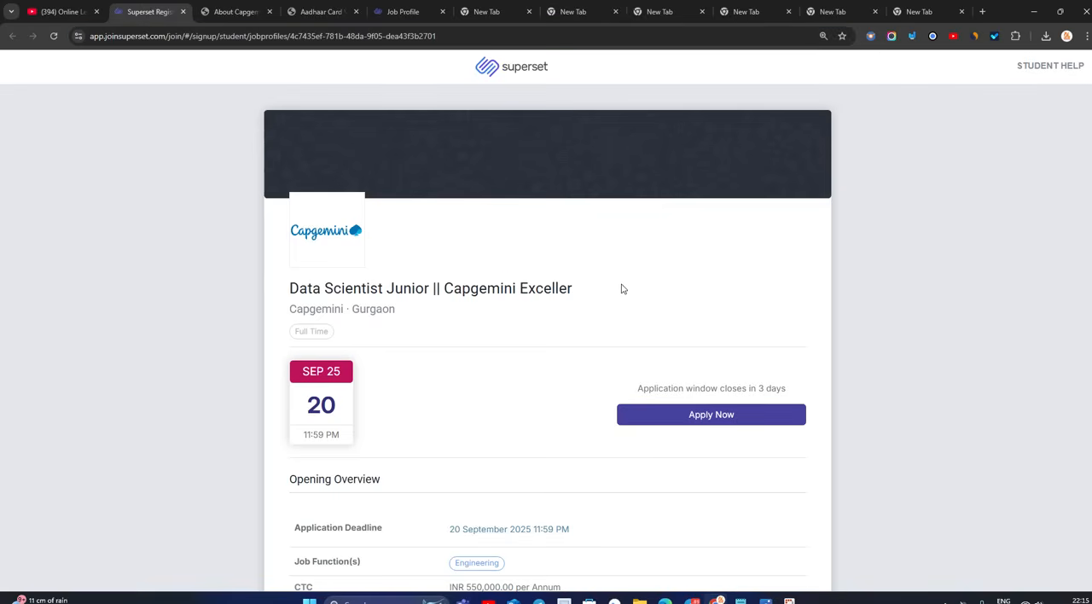
scroll(624, 290, "down", 2)
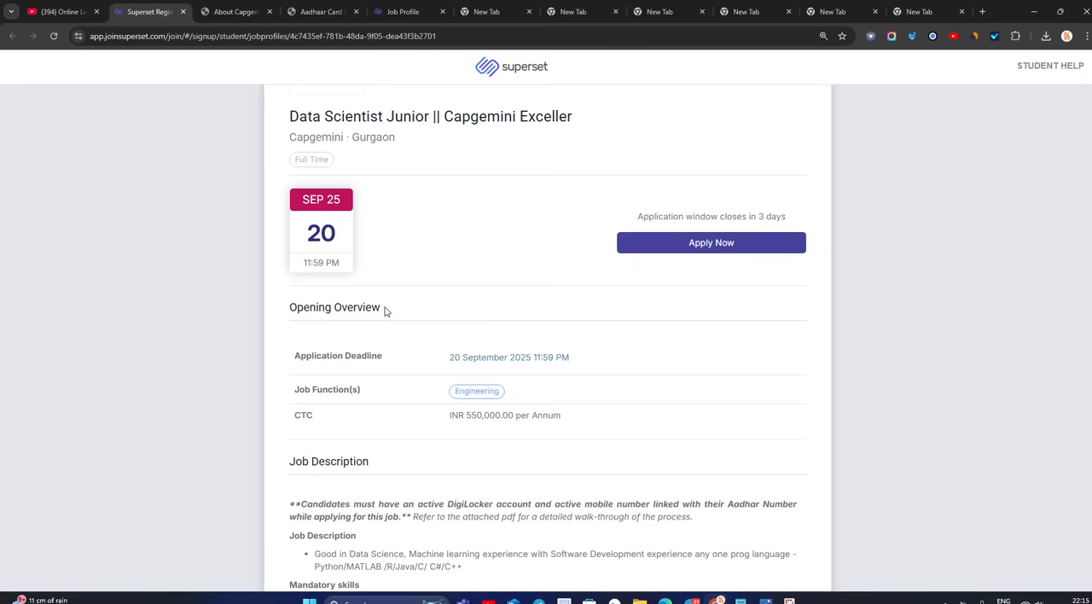
scroll(386, 309, "down", 1)
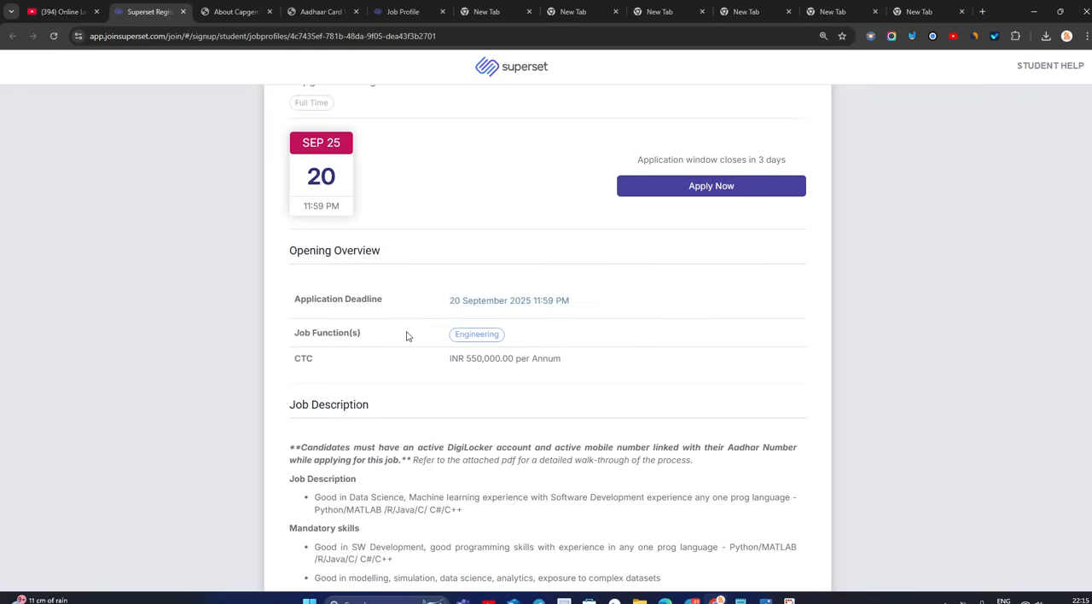
scroll(406, 336, "up", 3)
scroll(406, 336, "down", 3)
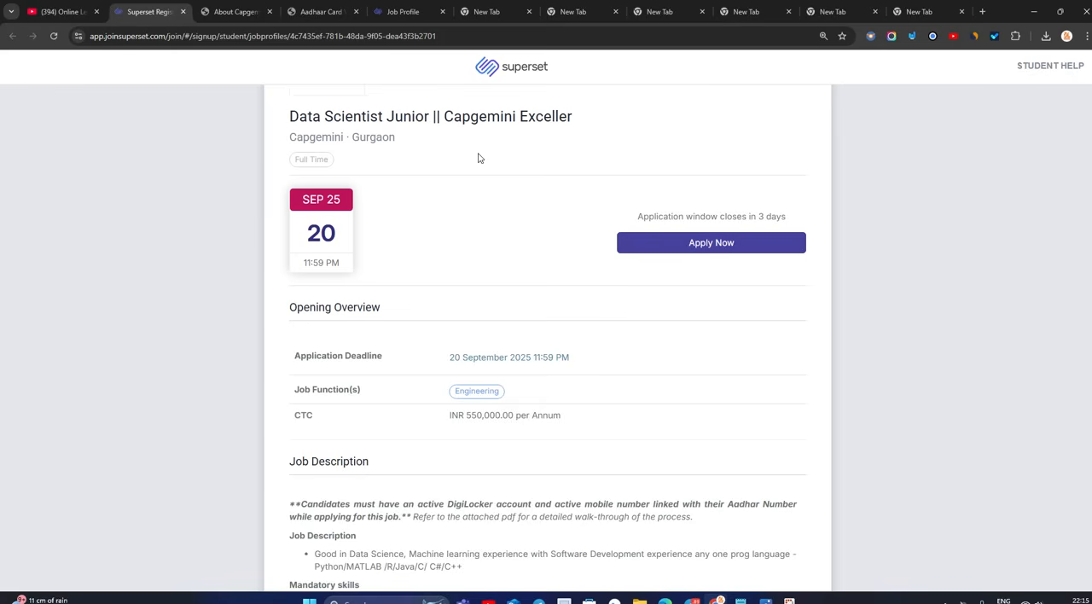
scroll(463, 183, "down", 2)
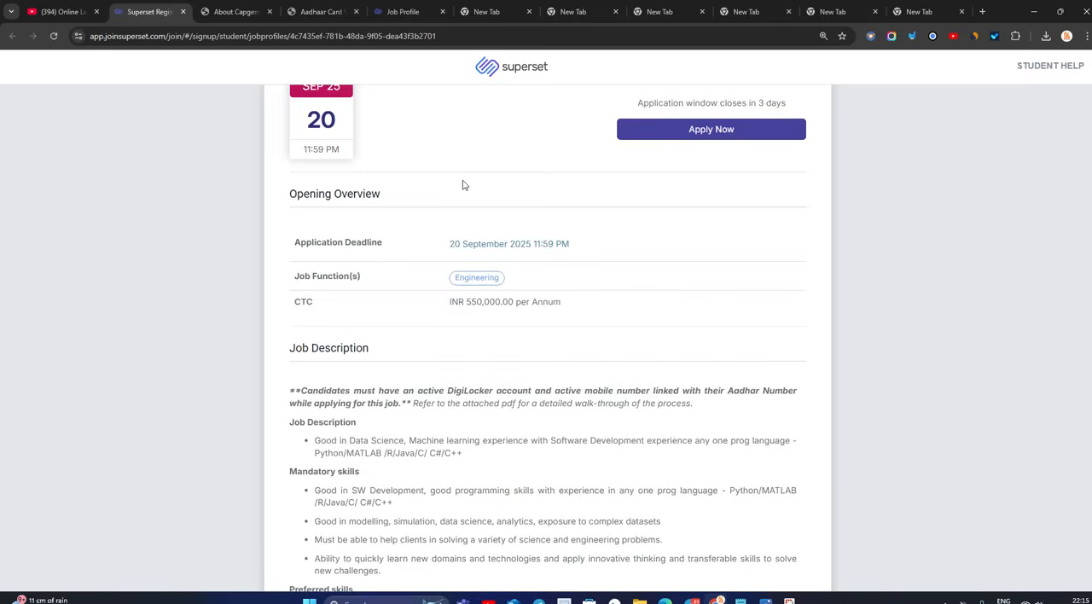
scroll(464, 184, "up", 2)
scroll(463, 184, "down", 3)
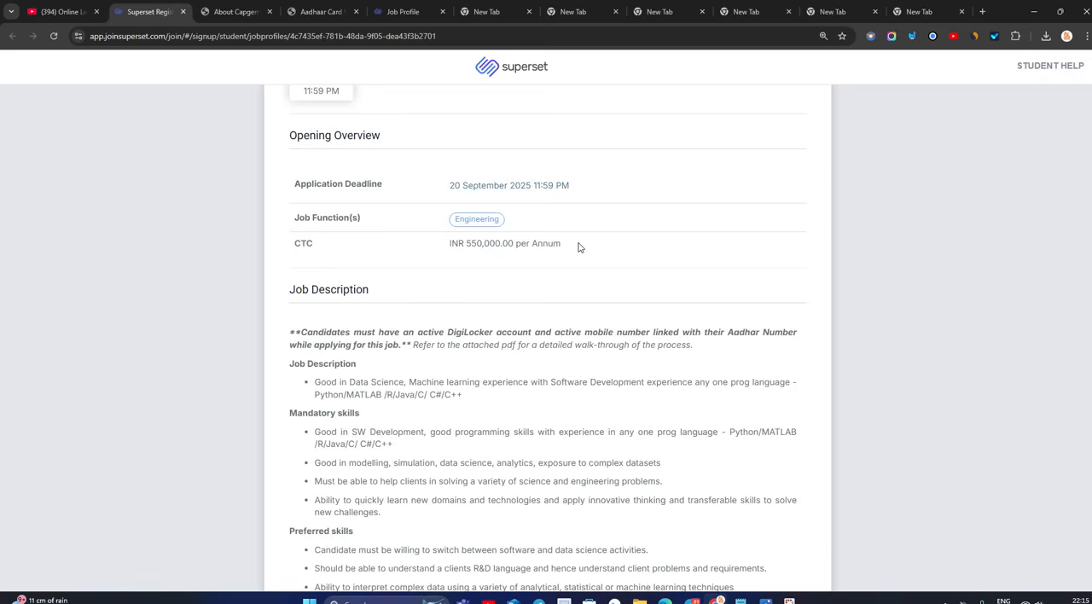
- Highlight the INR 550,000 per annum CTC, the mandatory skills lines and the language list while reading
left_click_drag(580, 245, 422, 245)
left_click(441, 253)
scroll(505, 207, "down", 3)
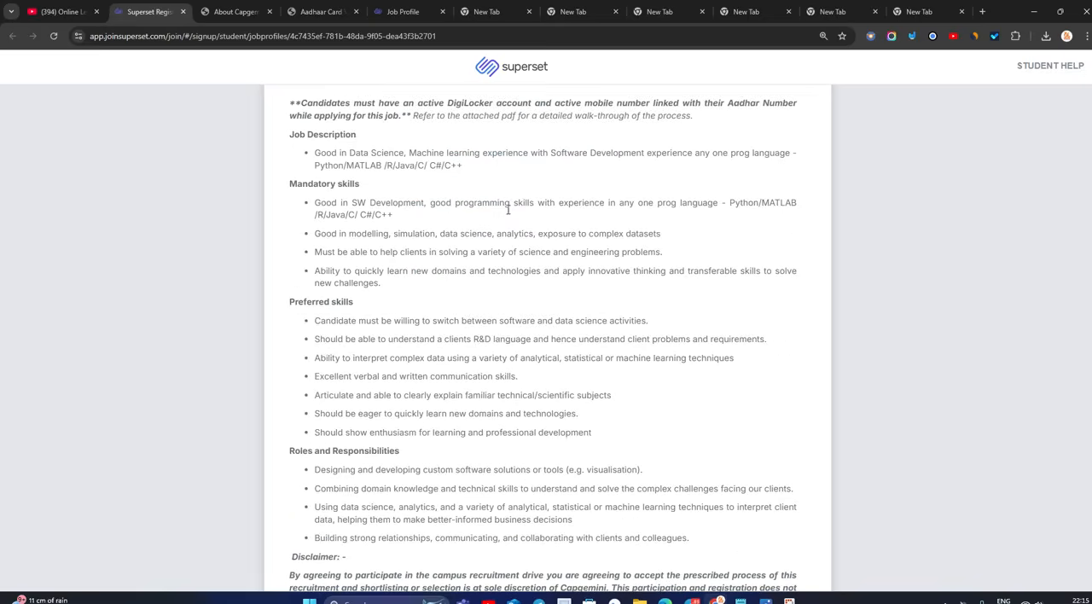
scroll(455, 270, "up", 2)
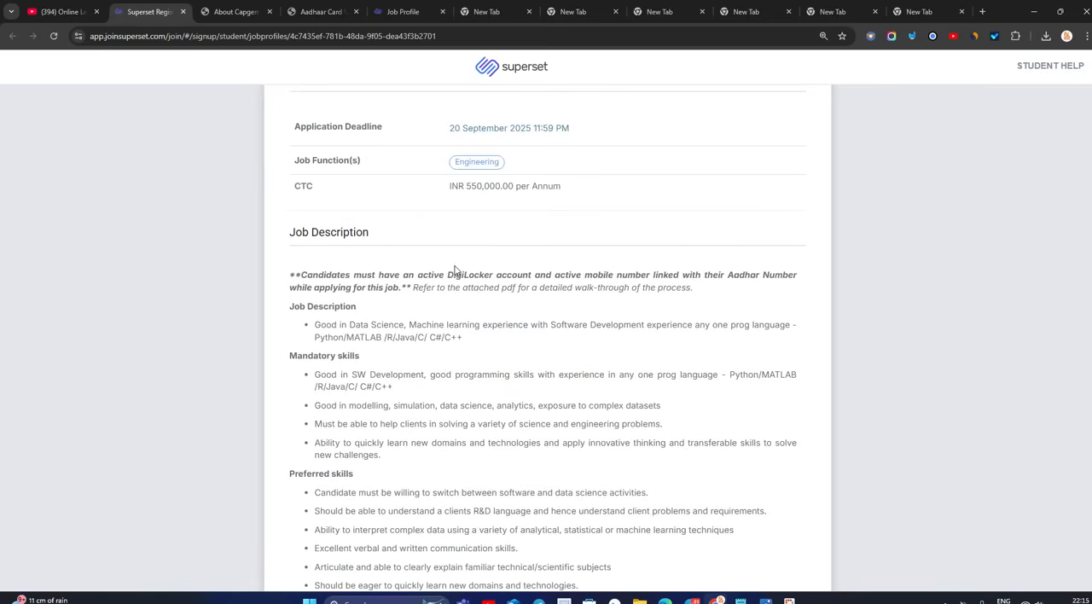
scroll(455, 270, "down", 2)
left_click_drag(529, 272, 254, 205)
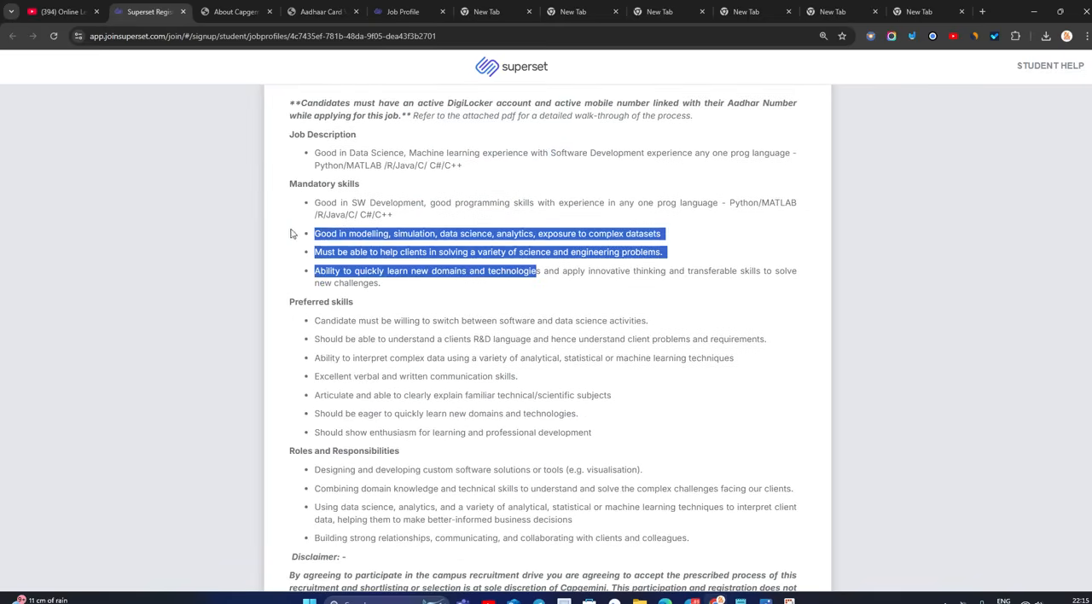
left_click(384, 267)
left_click_drag(443, 182, 315, 153)
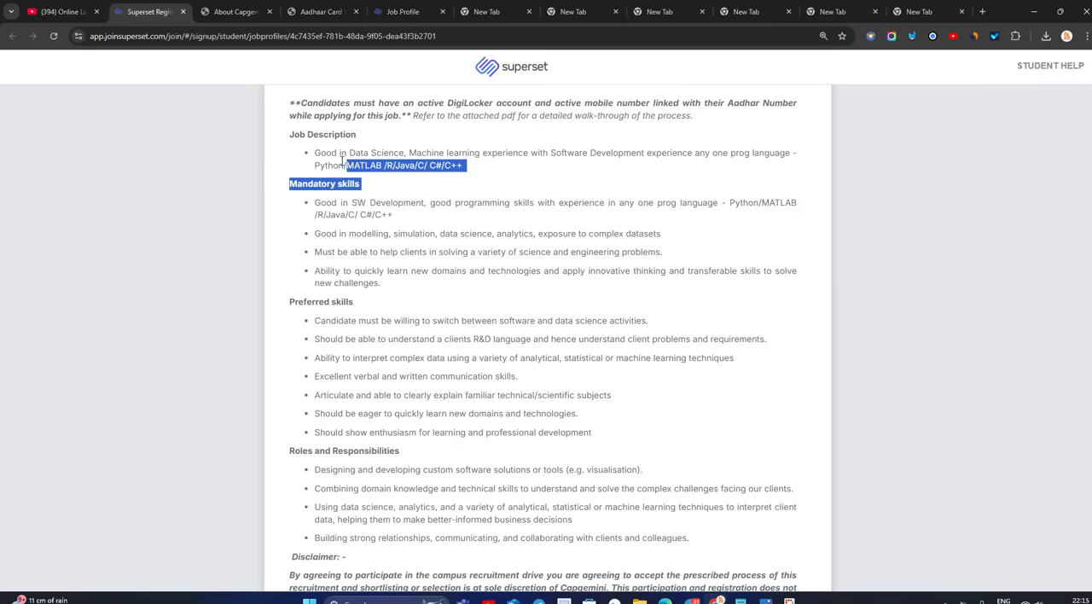
scroll(348, 181, "down", 1)
left_click_drag(580, 299, 287, 189)
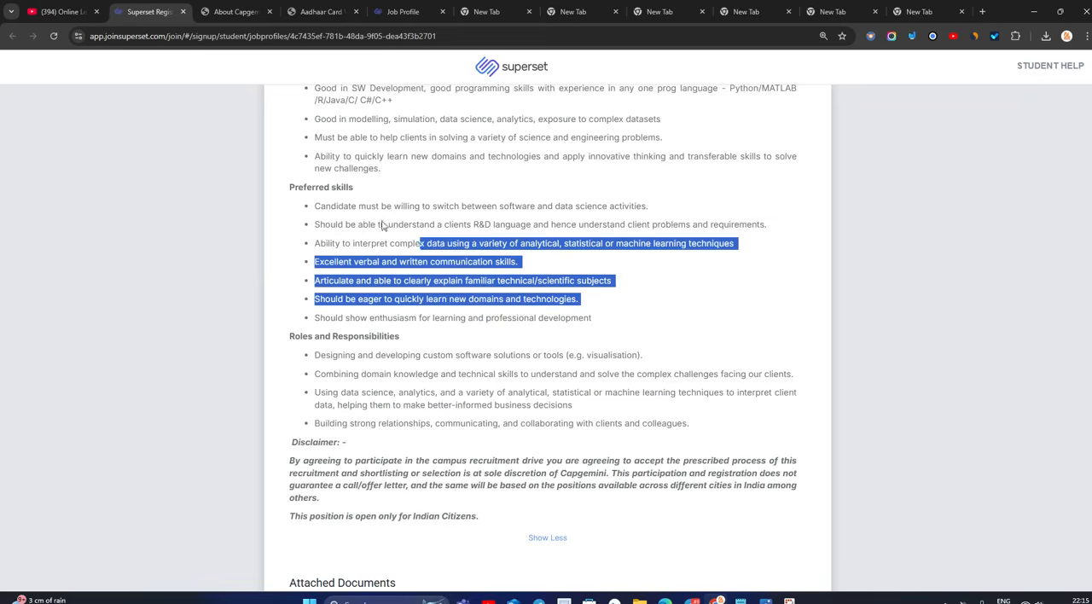
left_click_drag(573, 405, 361, 336)
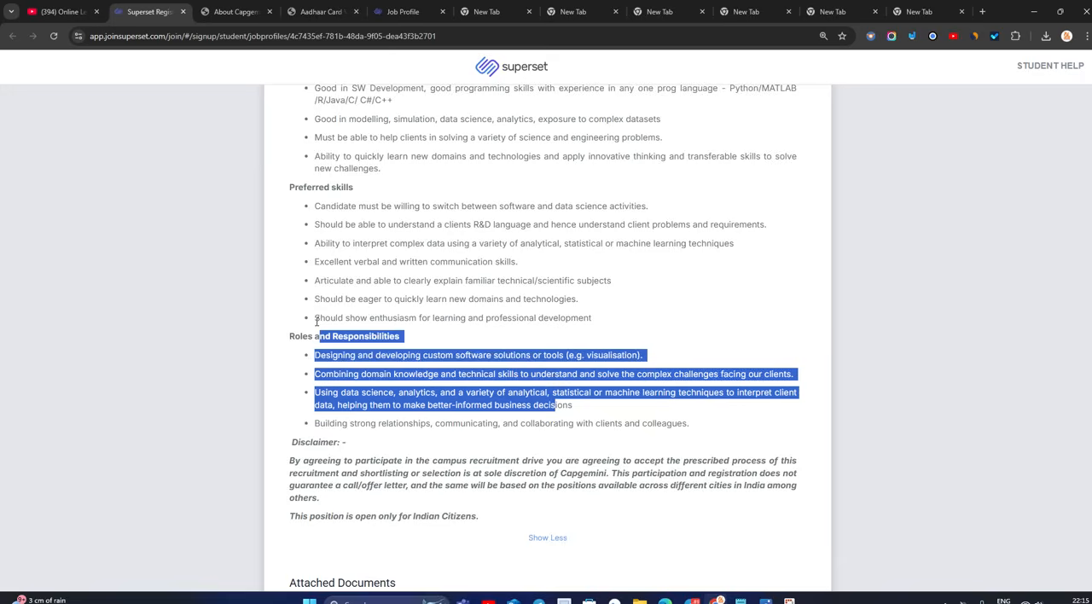
- Read the roles and the Indian Citizens only disclaimer, then bring up the About Capgemini PDF
left_click(317, 325)
scroll(317, 326, "down", 2)
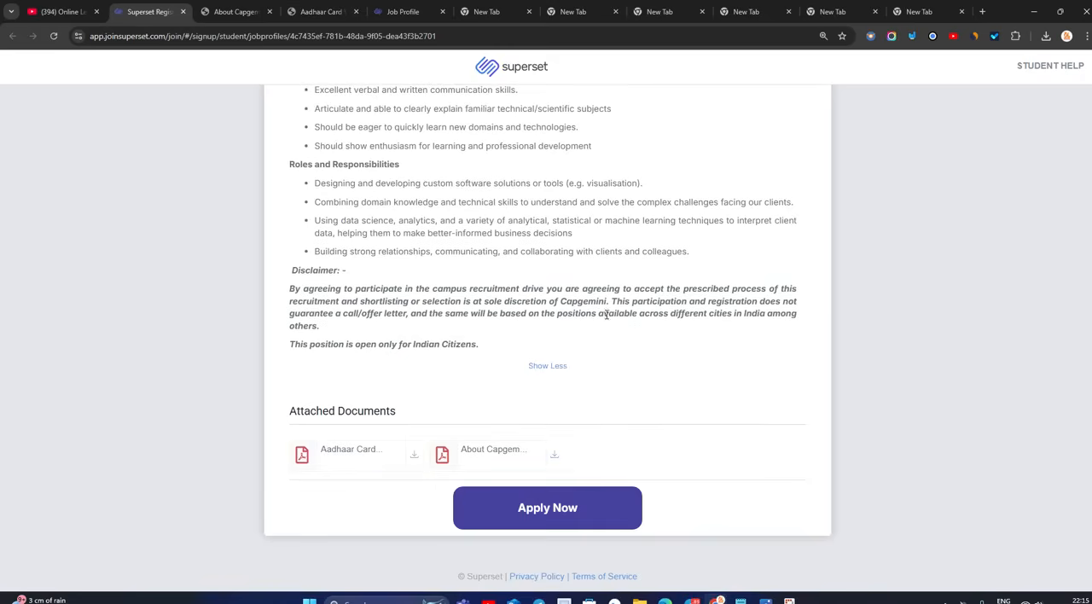
left_click_drag(291, 344, 517, 350)
left_click(517, 348)
left_click(232, 12)
scroll(600, 282, "down", 4)
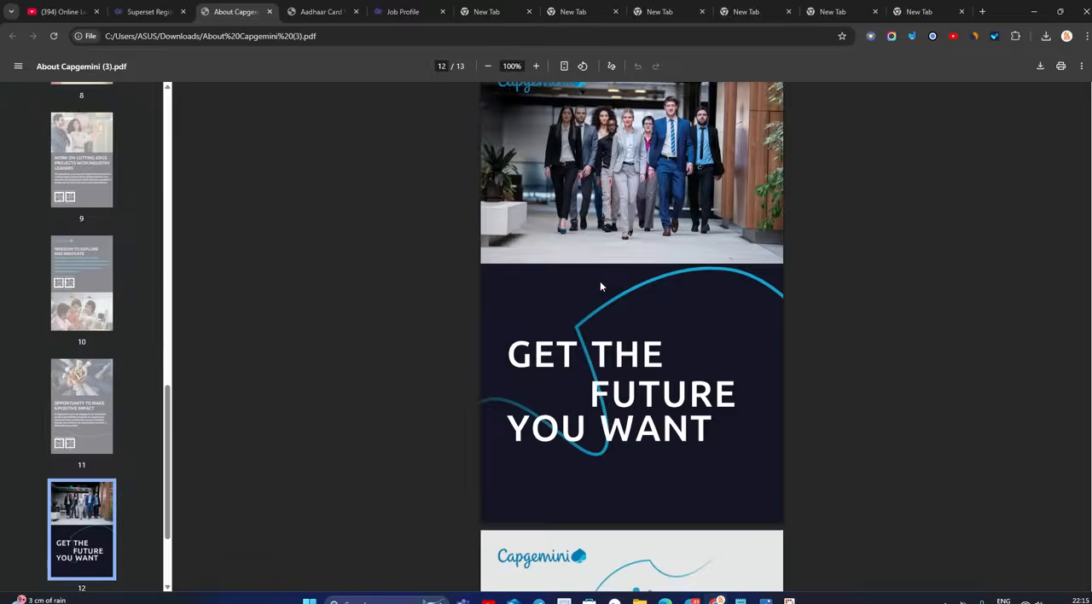
scroll(600, 281, "down", 5)
scroll(604, 290, "up", 10)
scroll(603, 290, "up", 4)
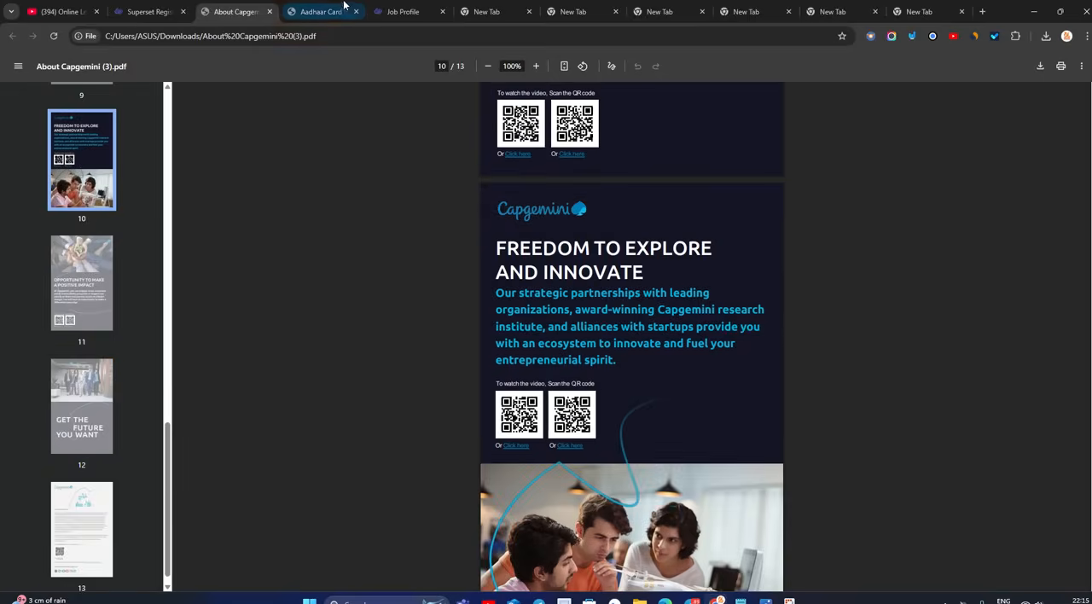
- Look through the Aadhaar Card Verification guide and return to the About Capgemini brochure
left_click(321, 12)
scroll(459, 303, "up", 2)
scroll(454, 287, "up", 10)
scroll(454, 292, "up", 10)
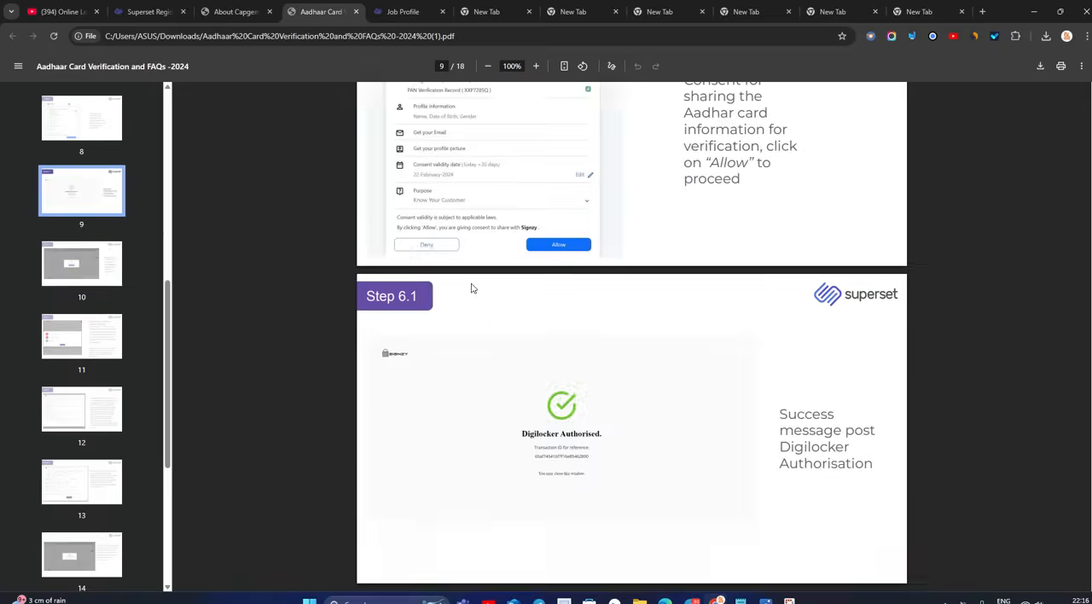
scroll(460, 290, "up", 8)
scroll(465, 288, "up", 6)
scroll(473, 287, "up", 5)
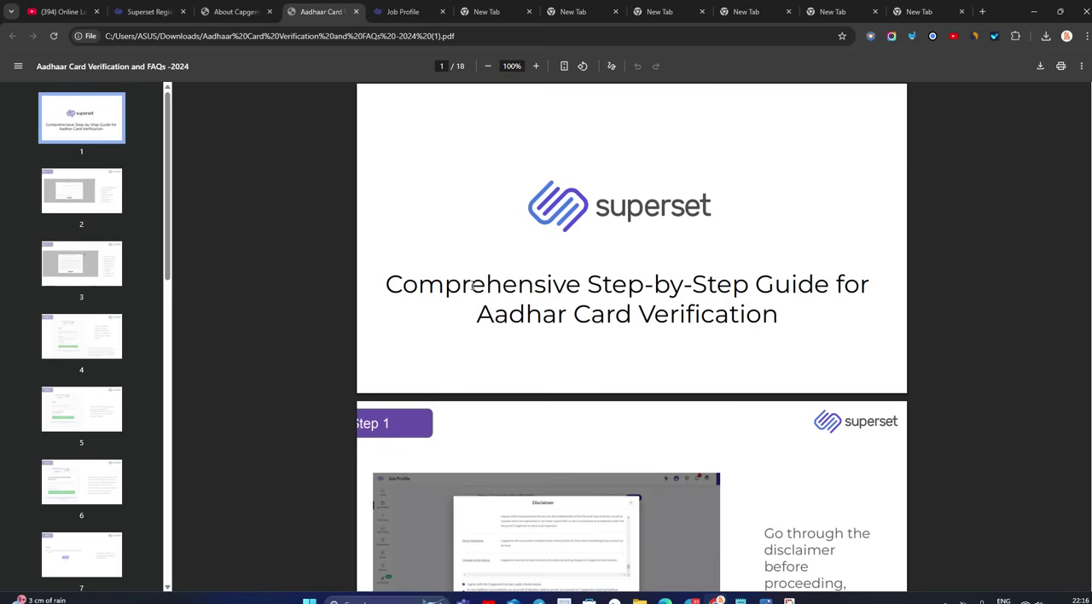
left_click(237, 12)
- Apply Now on the Data Scientist Junior listing, reach Job Profiles, and bring up the saved link in Notepad
left_click(149, 12)
scroll(469, 169, "up", 5)
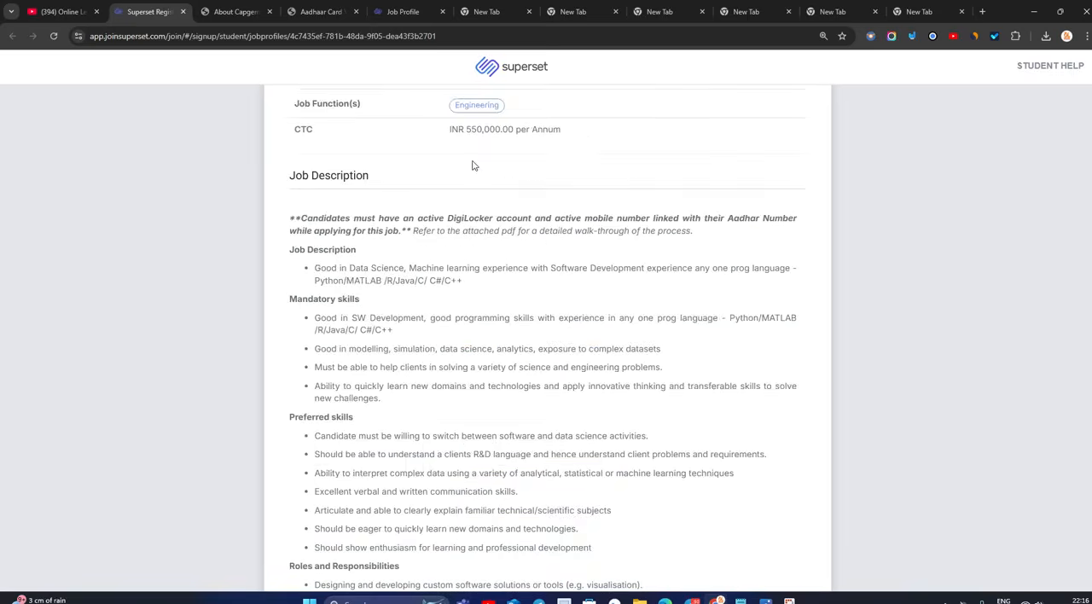
scroll(452, 196, "up", 6)
left_click(729, 418)
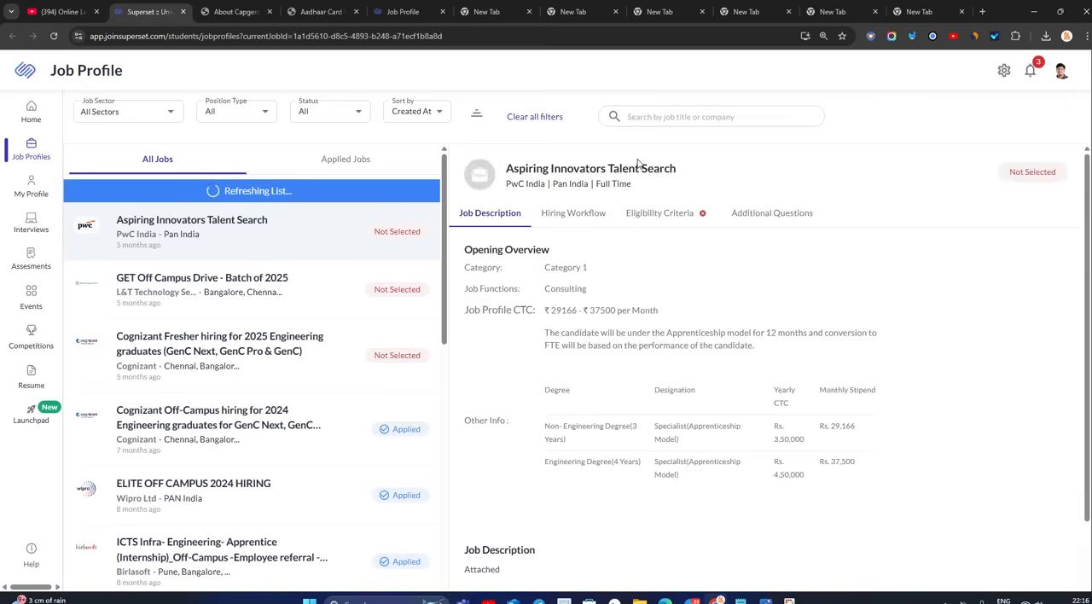
left_click(766, 600)
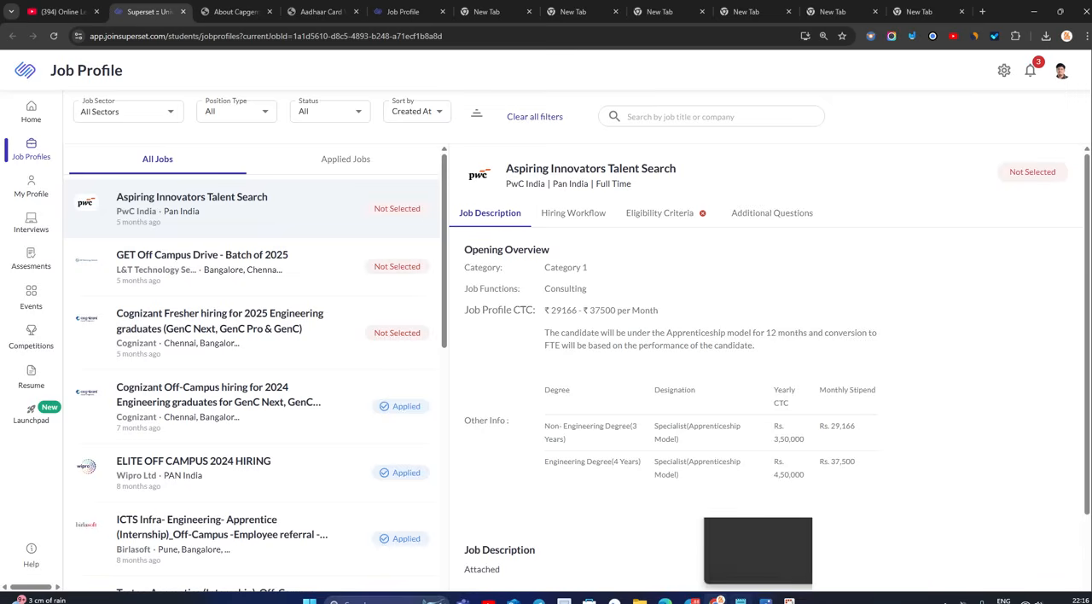
- Copy the whole saved job link from Notepad and paste it into the browser address bar
key("ctrl+a")
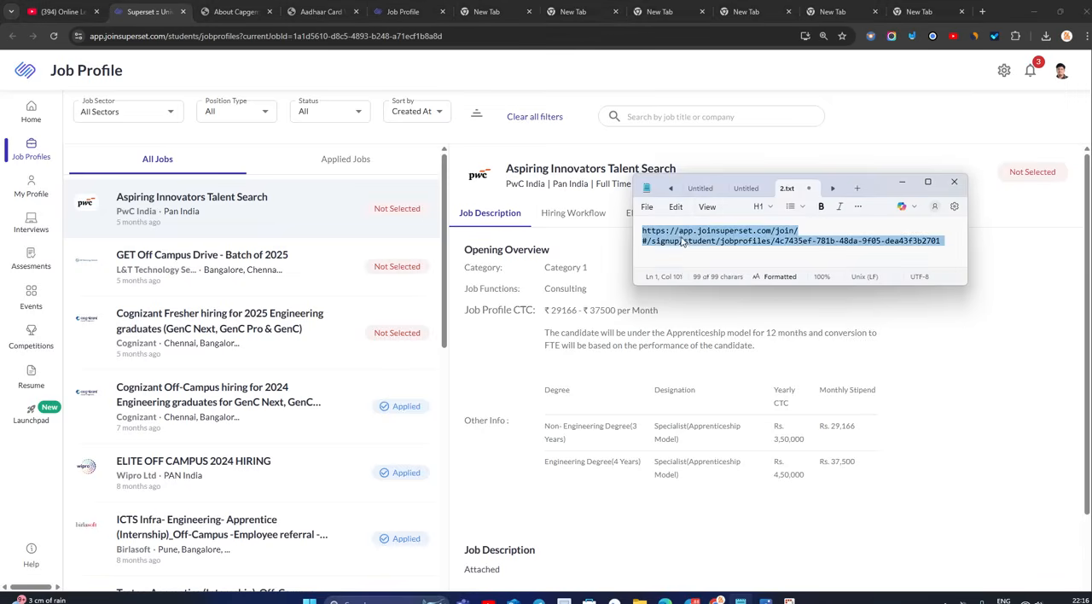
key("ctrl+c")
left_click(300, 36)
key("ctrl+v")
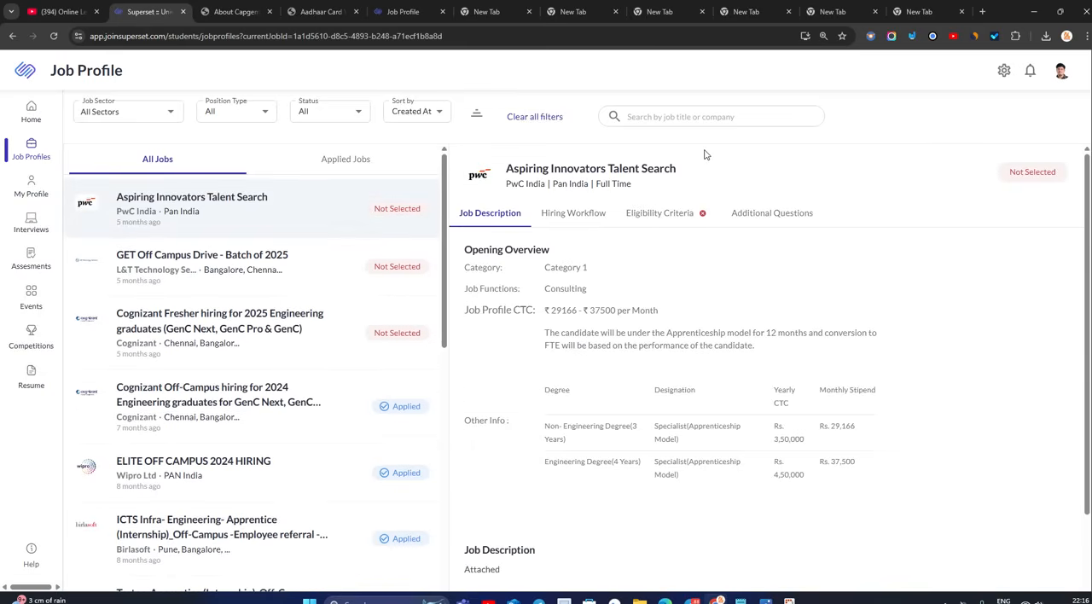
- Load the pasted job link, glance at the Aadhaar guide, and revisit the Capgemini SAP MM page
left_click(12, 36)
left_click(434, 36)
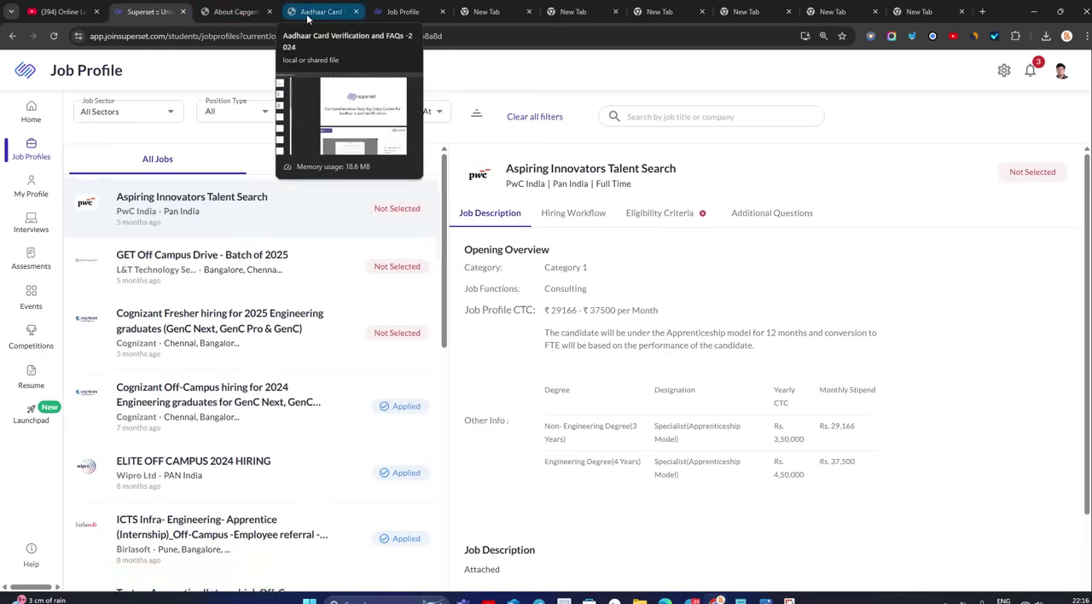
left_click(308, 14)
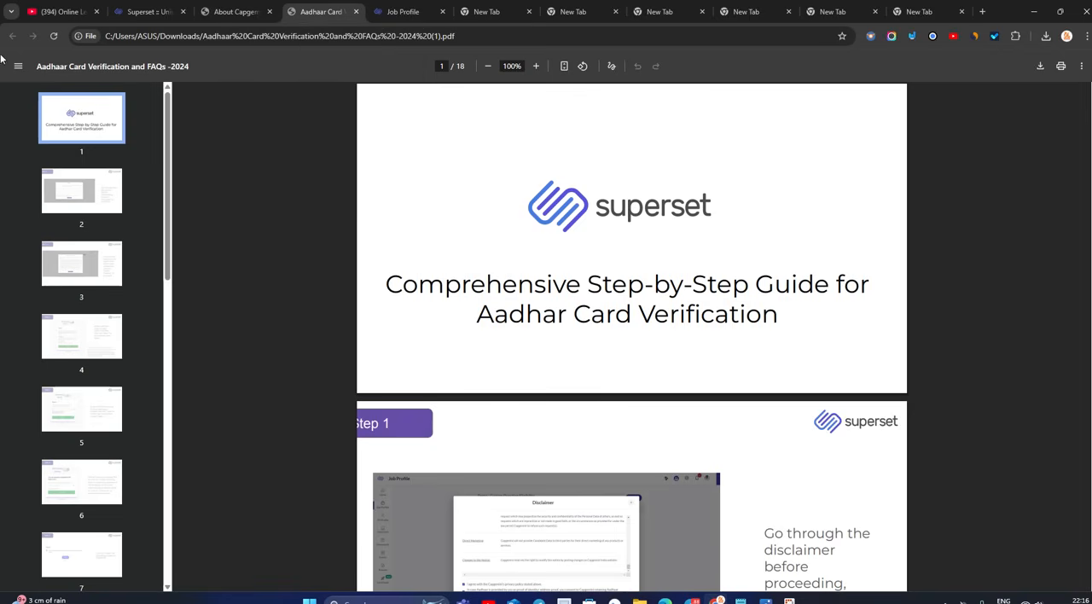
left_click(142, 13)
left_click(409, 12)
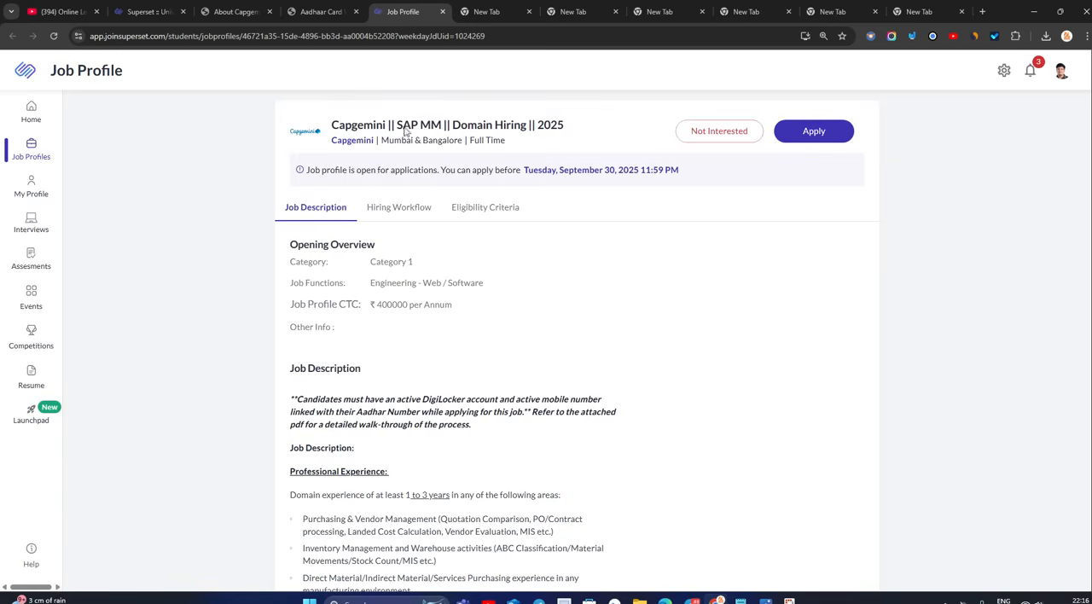
- Return to the YouTube channel page and show the capgemini dd.png hiring graphic in Photos
left_click(38, 19)
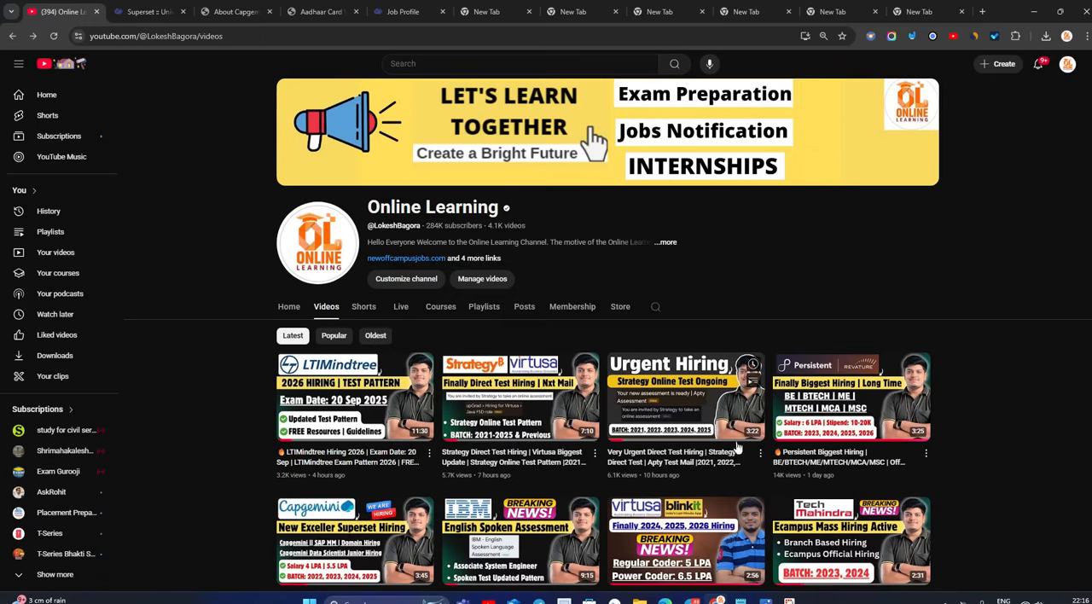
left_click(765, 600)
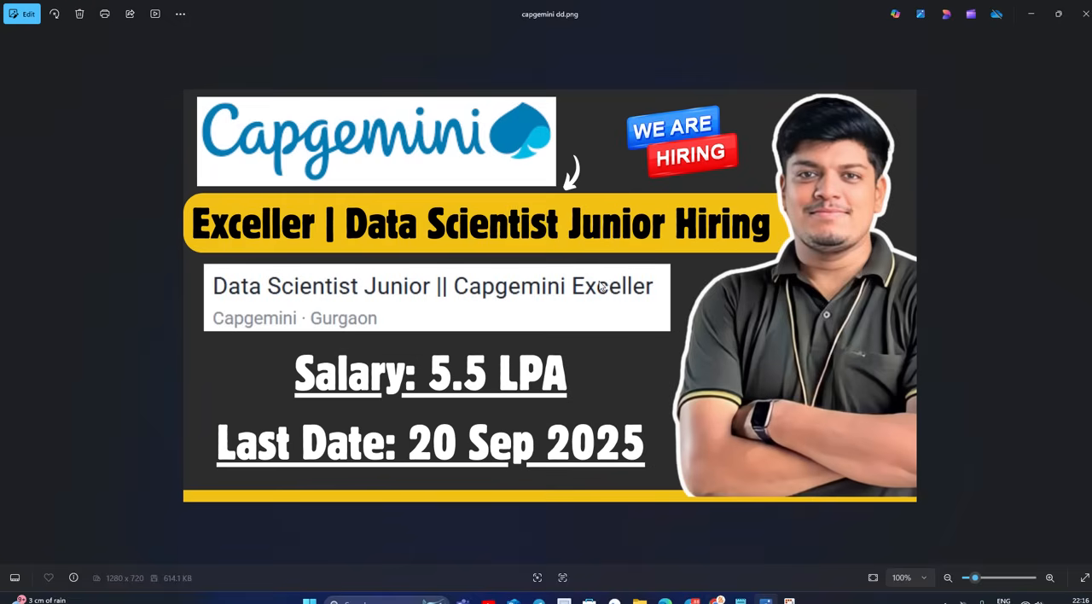